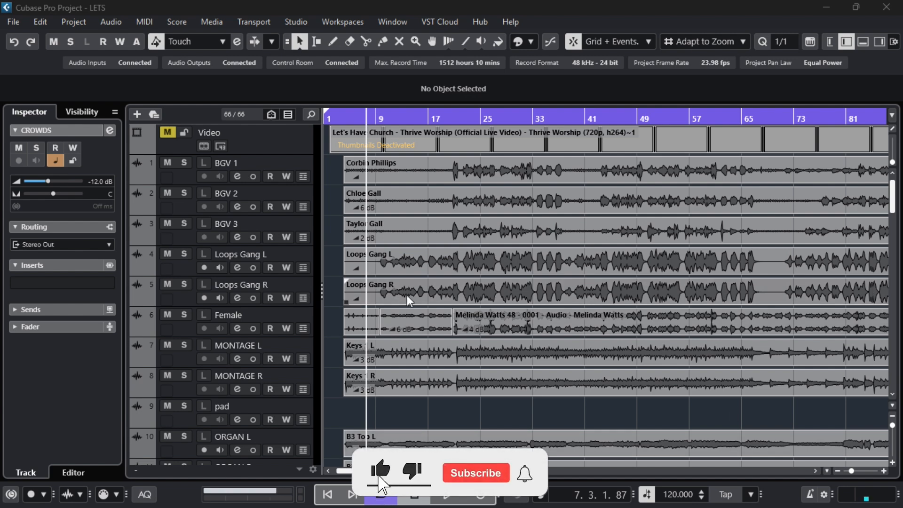
Review the project's audio tracks and collapse the Group Tracks and FX Channels folders
scroll(491, 262, "down", 5)
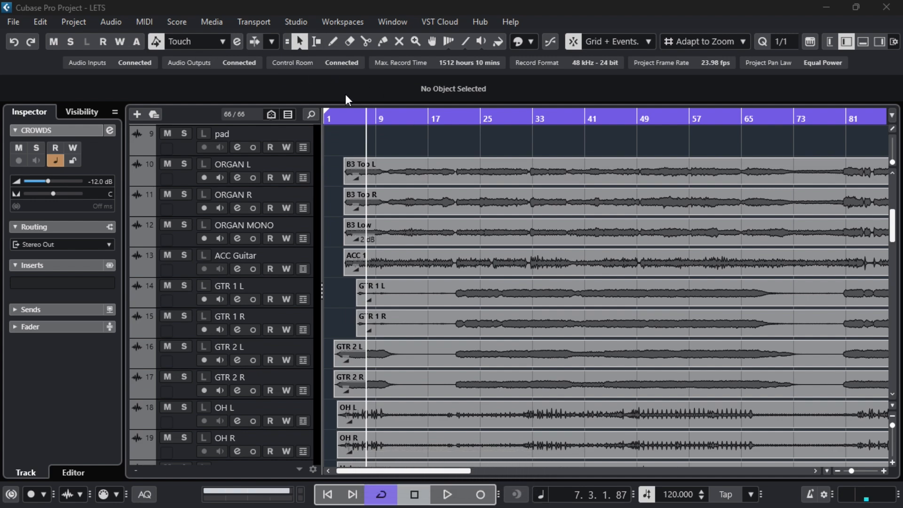
scroll(395, 260, "down", 15)
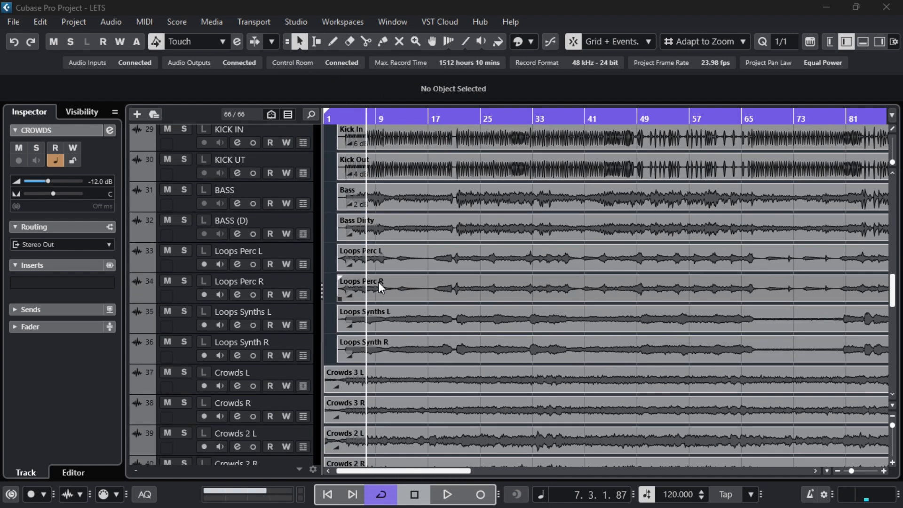
scroll(379, 282, "down", 11)
scroll(247, 342, "up", 9)
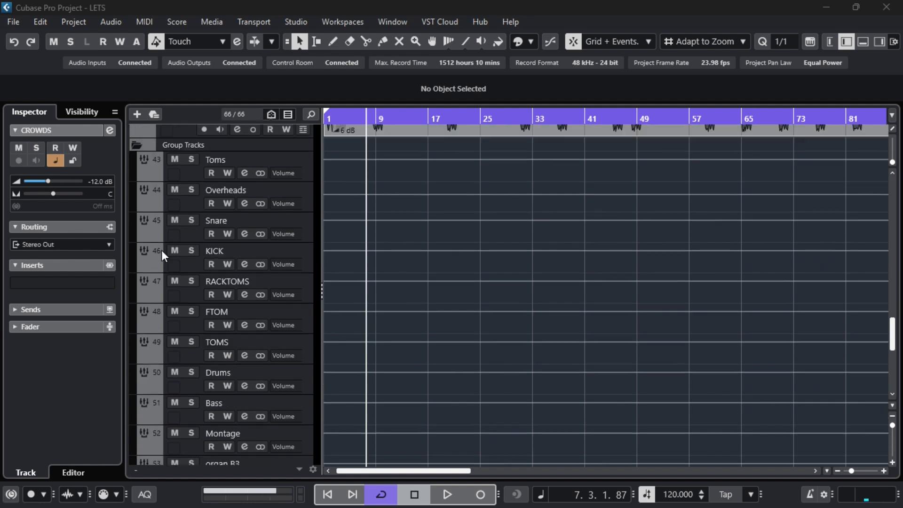
left_click(136, 143)
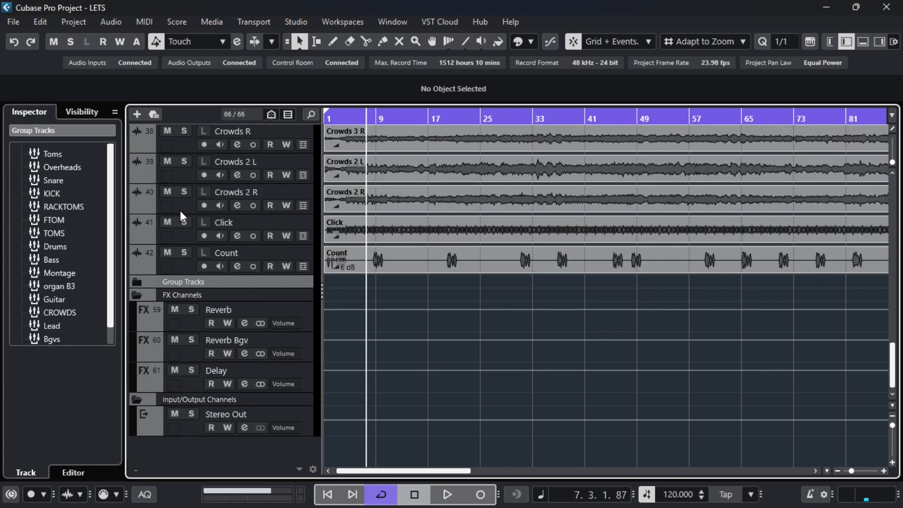
left_click(136, 295)
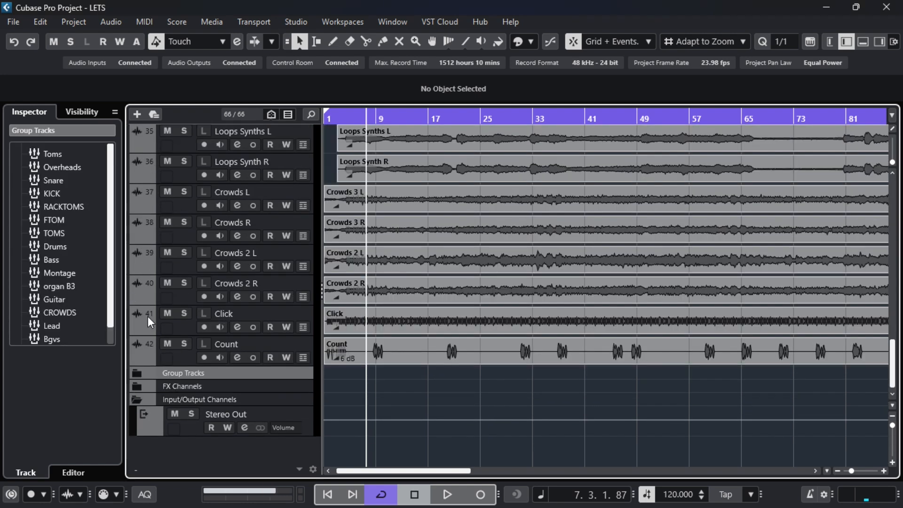
Select the Stereo Out channel and open the editor of its BC Connector insert, positioning the plug-in window clear of the inspector
left_click(180, 426)
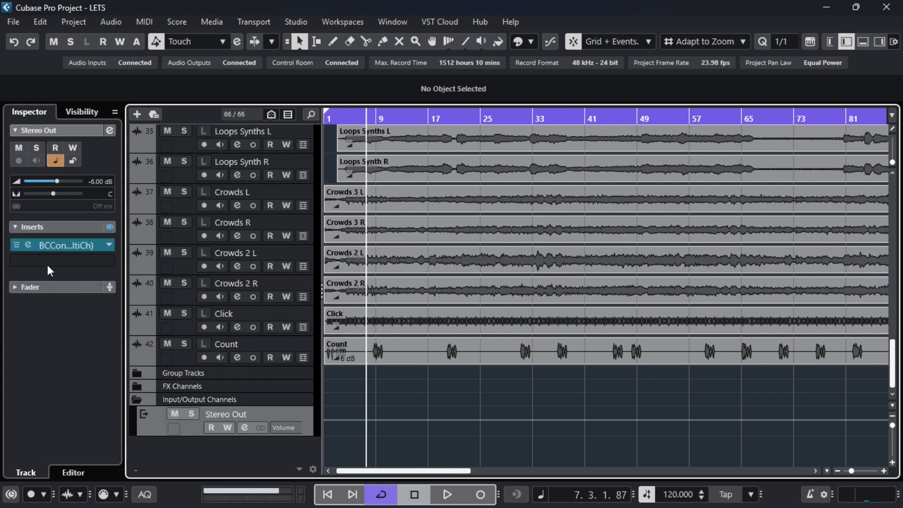
left_click(28, 245)
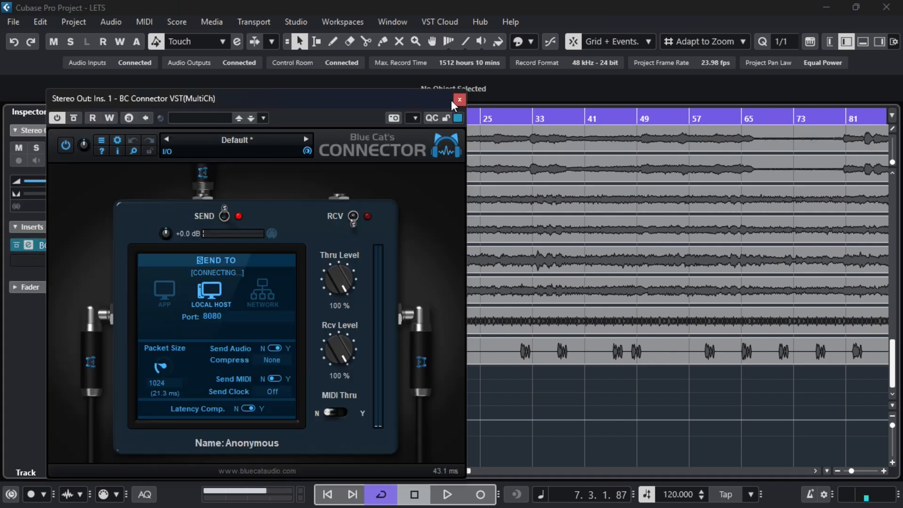
left_click_drag(307, 98, 371, 82)
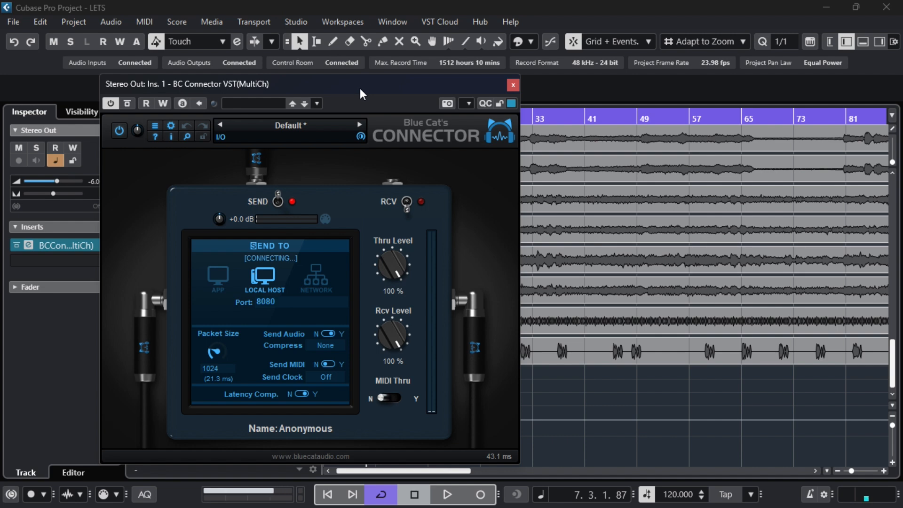
left_click_drag(360, 83, 399, 86)
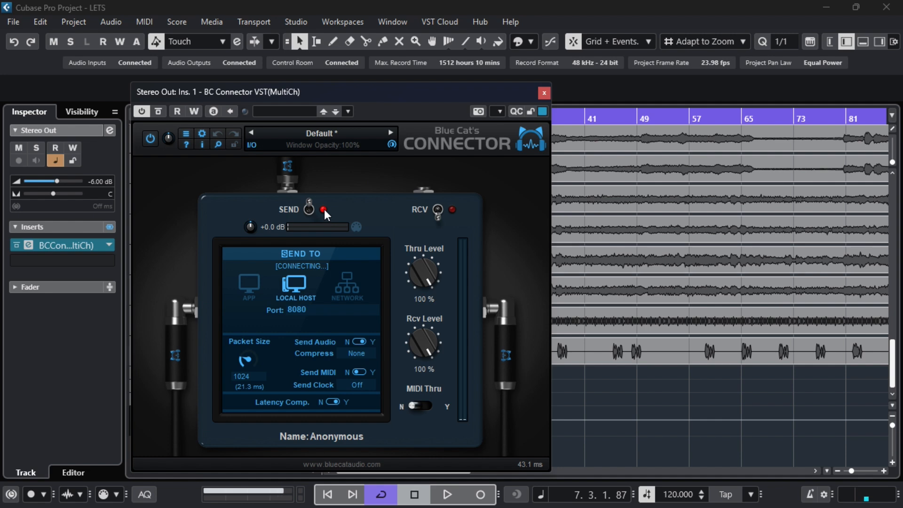
Turn the Connector's Send section off and on again, then close the plug-in editor
left_click(310, 208)
left_click_drag(390, 90, 420, 108)
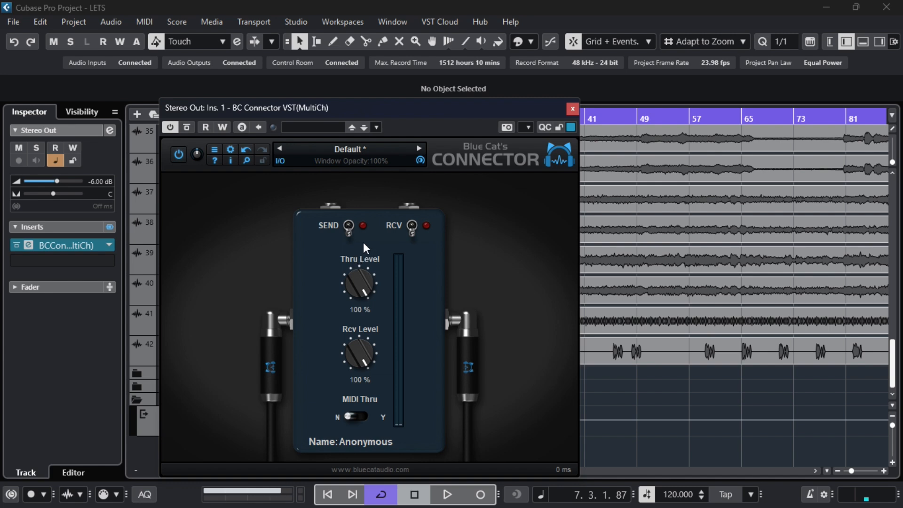
left_click(349, 225)
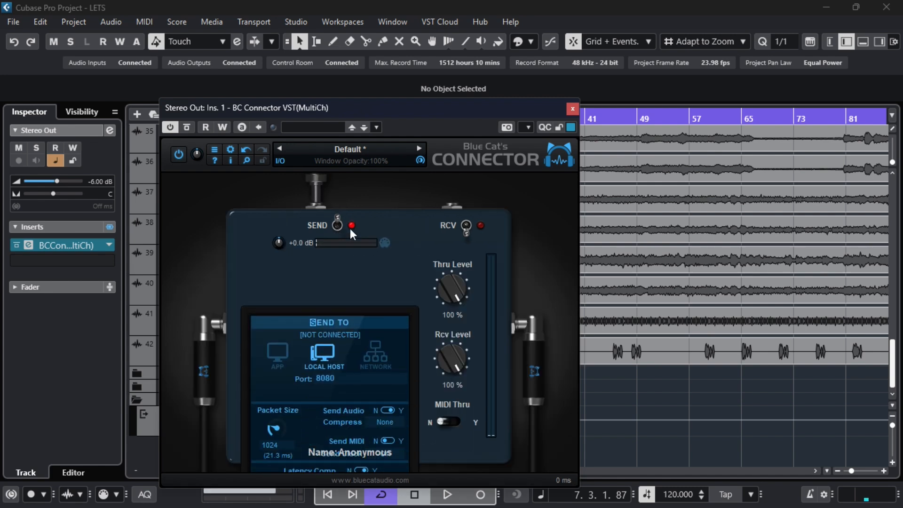
left_click(340, 230)
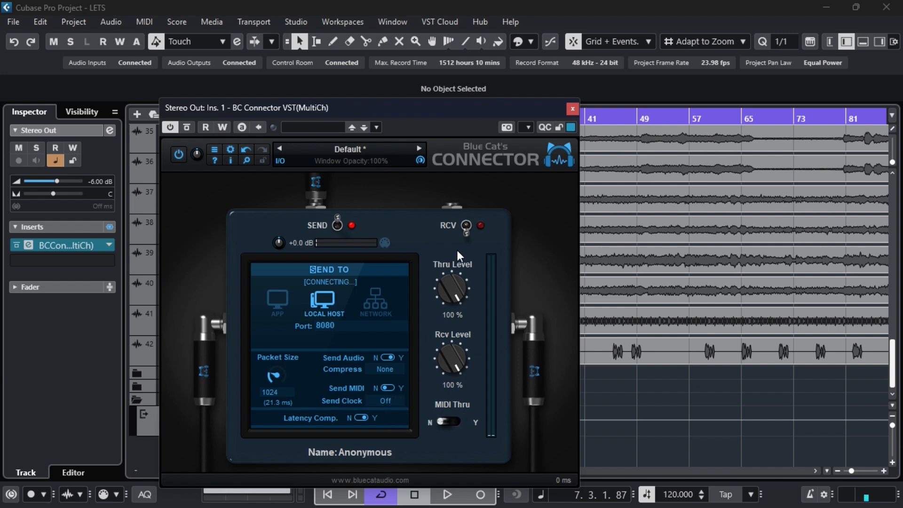
left_click(574, 109)
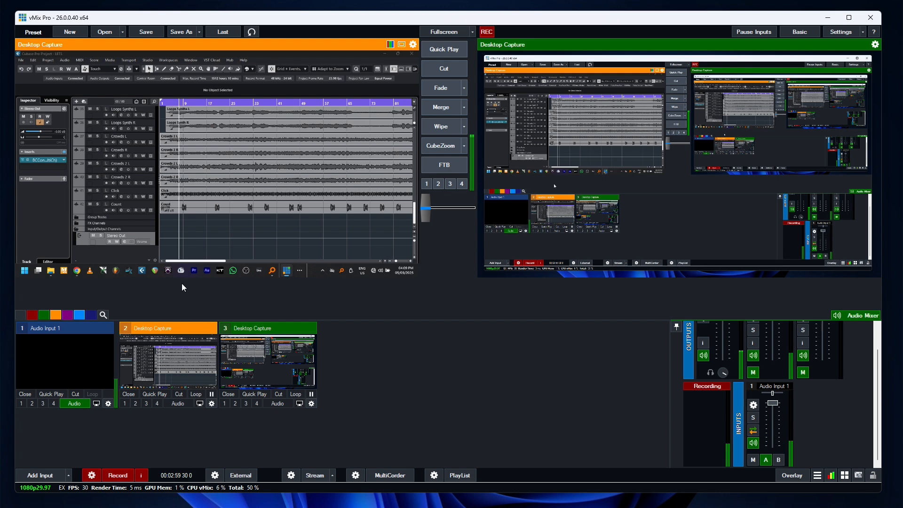
Switch to vMix and add an Audio Input that uses the vMix Audio - Bus C device
left_click(47, 476)
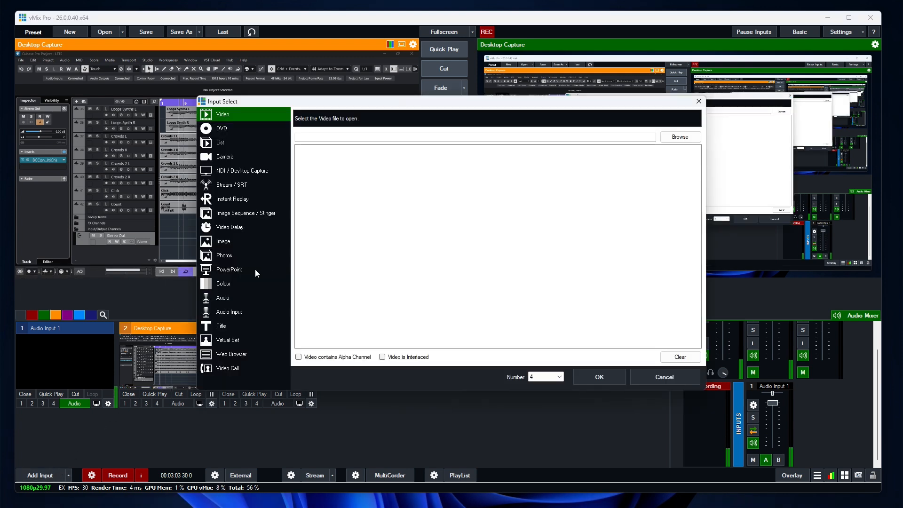
left_click(241, 312)
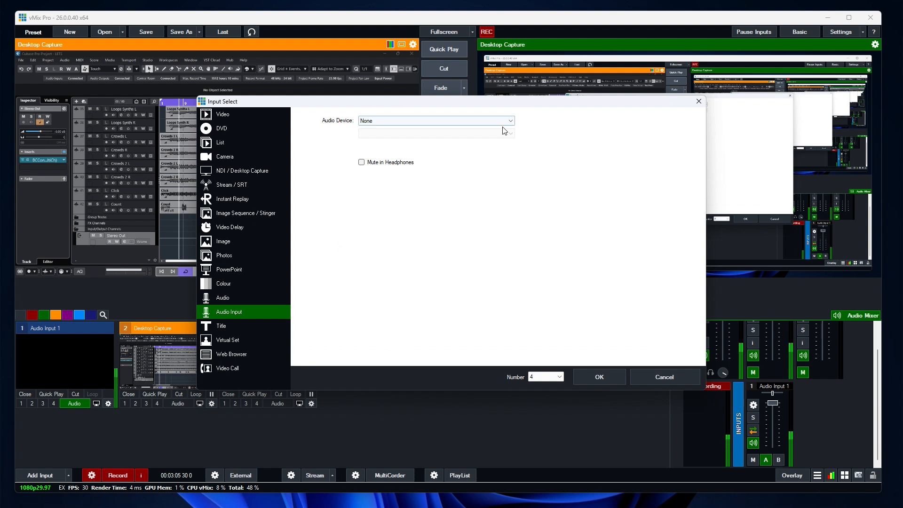
left_click(510, 122)
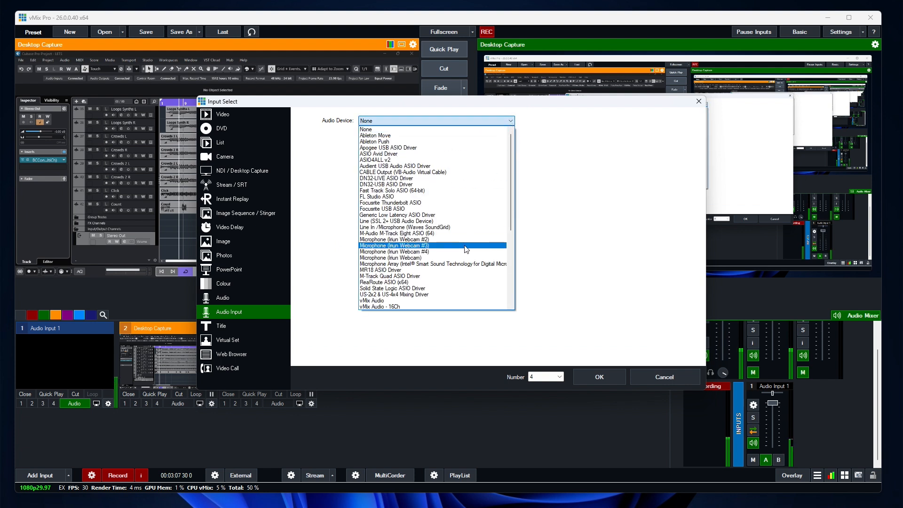
scroll(463, 247, "down", 4)
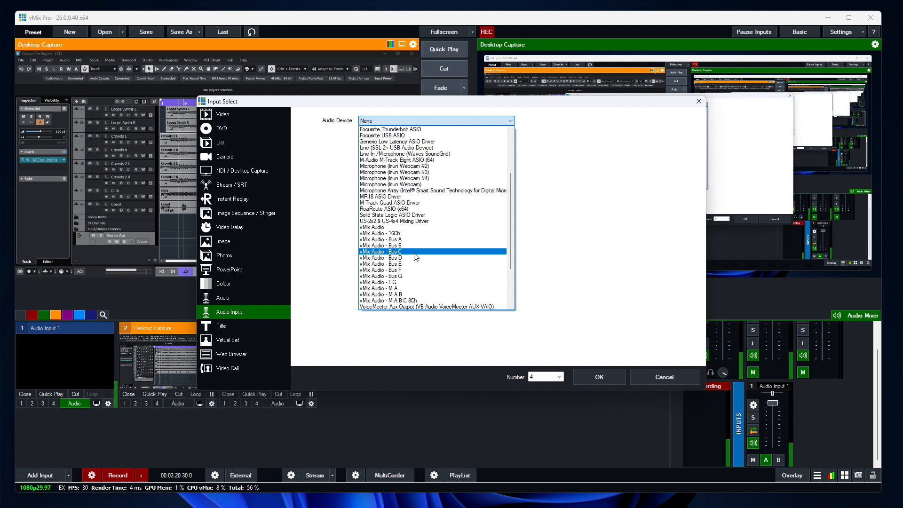
left_click(416, 257)
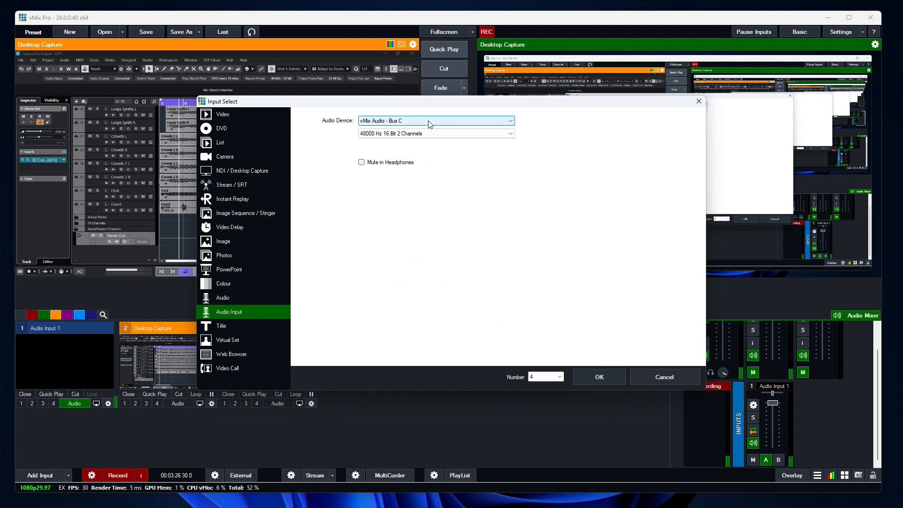
left_click(599, 378)
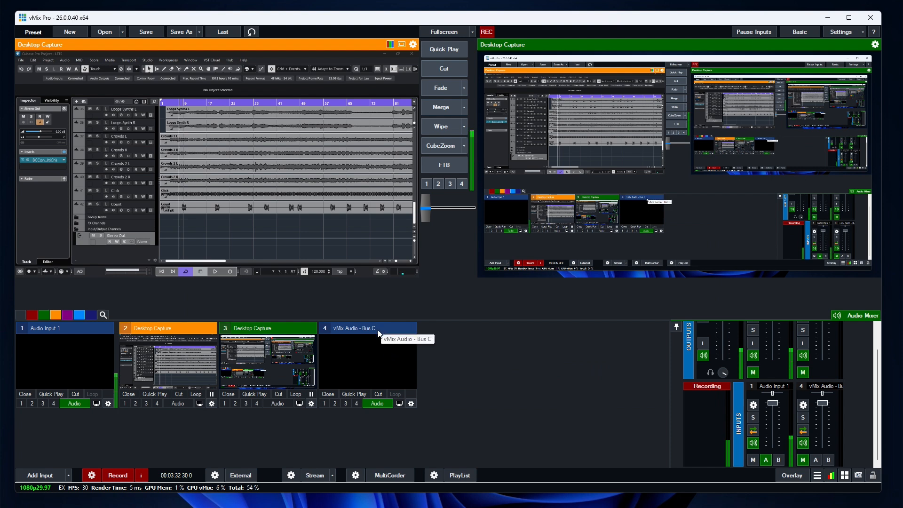
Rename the vMix Audio - Bus C input to DAW
left_click(411, 403)
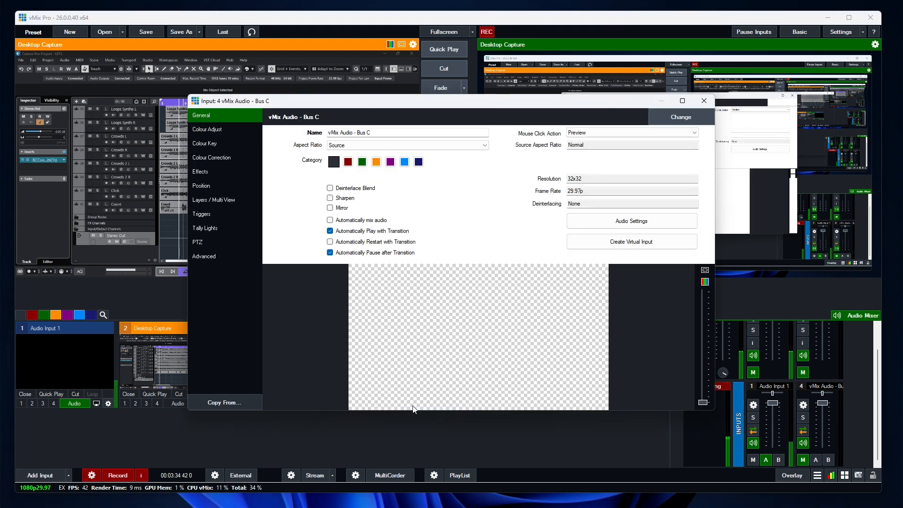
left_click_drag(394, 132, 310, 147)
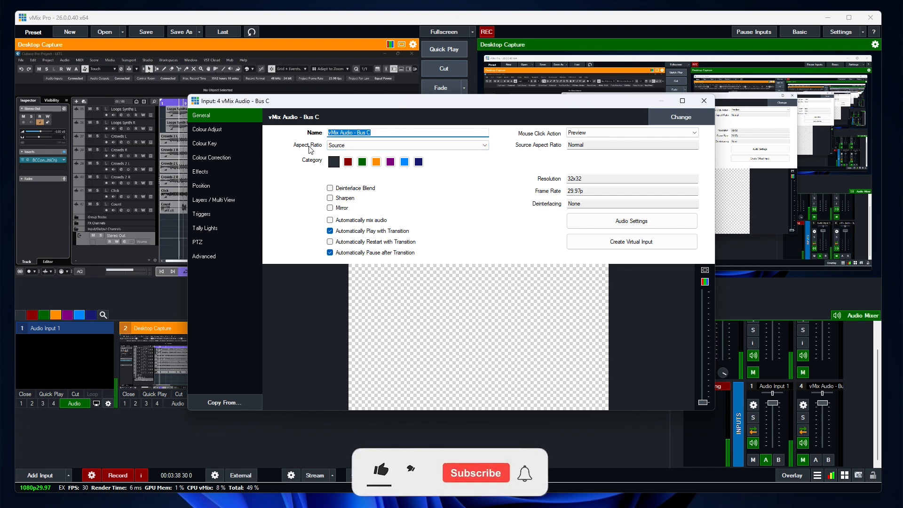
type("DAW")
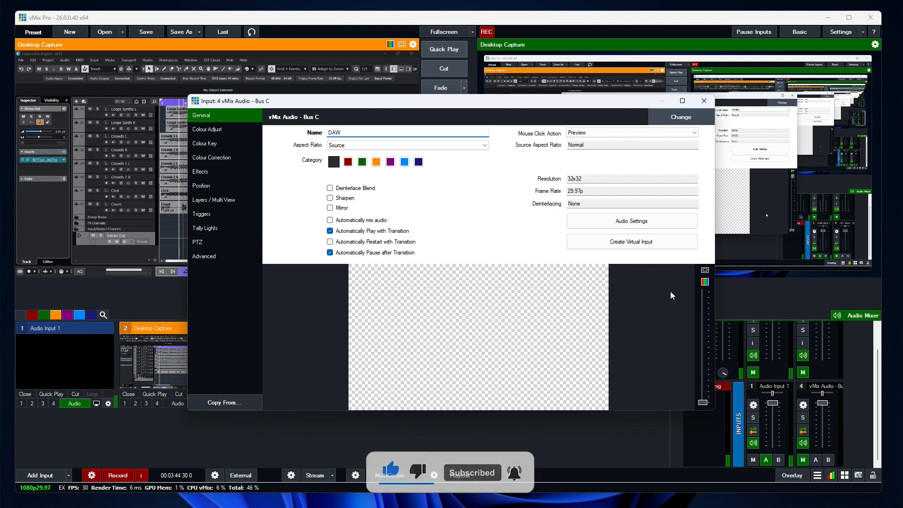
left_click(704, 101)
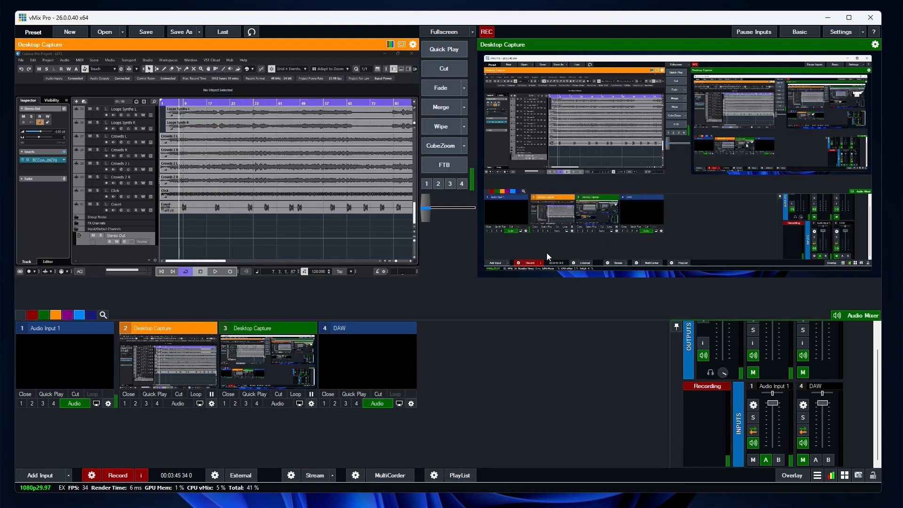
Preview the DAW input and each of the two Desktop Capture inputs in turn
left_click(354, 362)
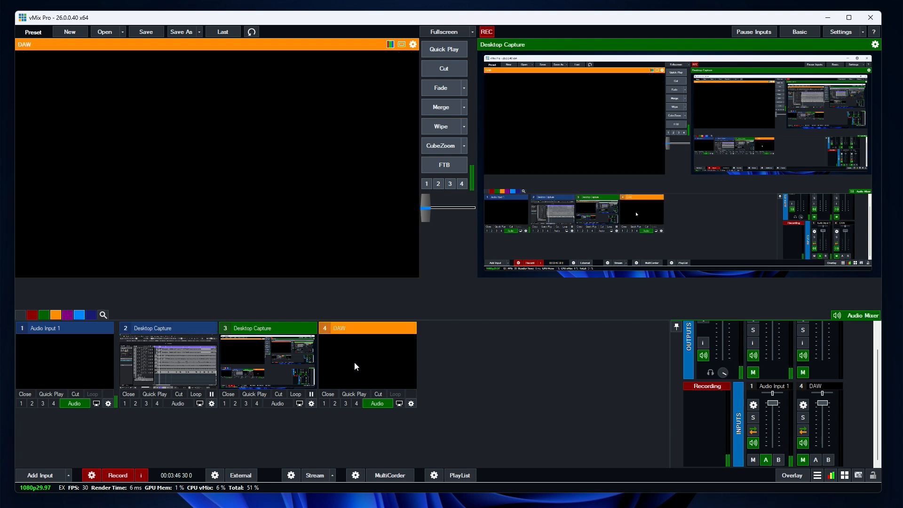
left_click(268, 359)
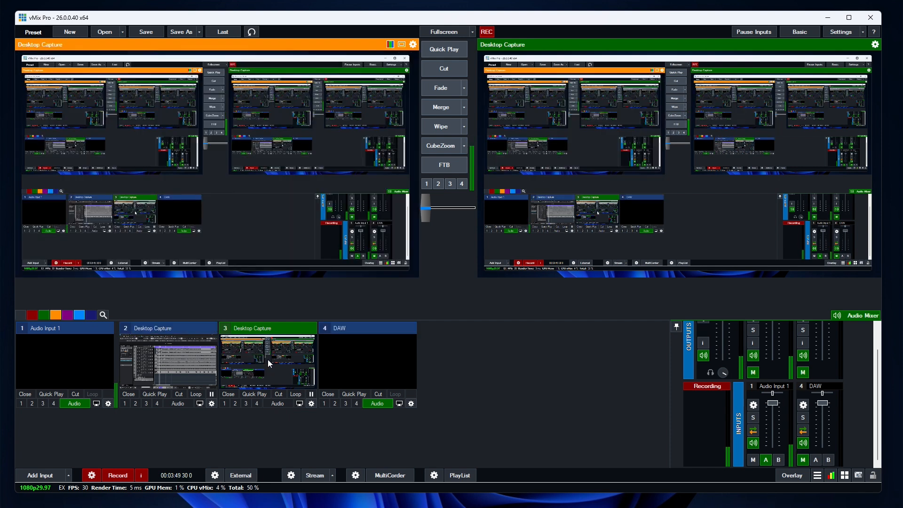
left_click(183, 362)
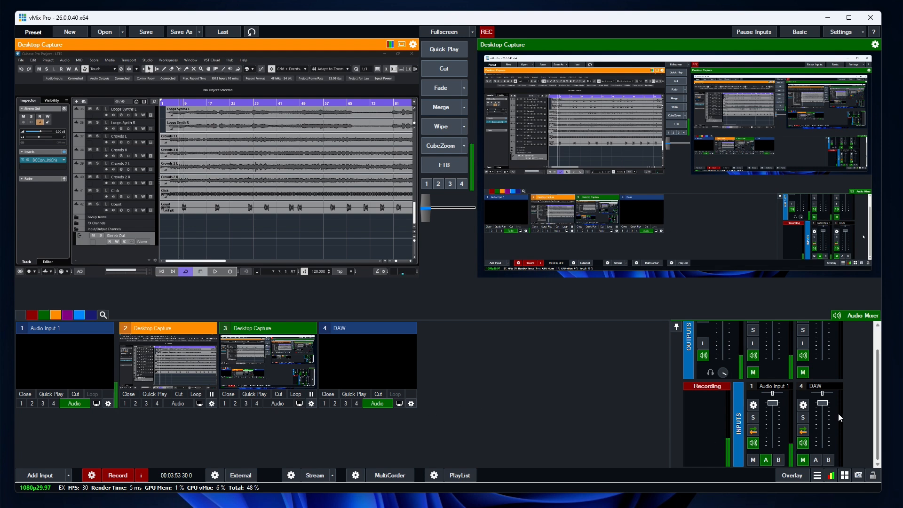
Start adding a plugin in the DAW input's audio settings and choose the BC Axiom VST3 driver
left_click(804, 405)
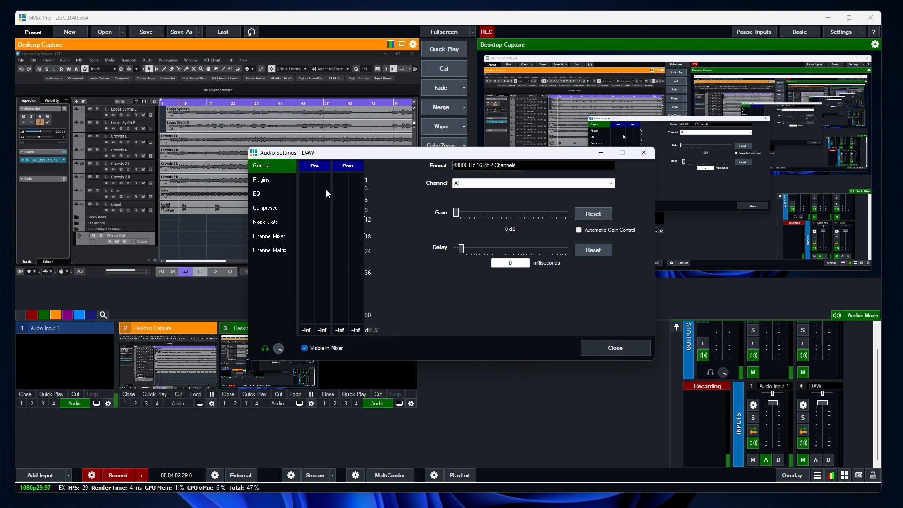
left_click(267, 180)
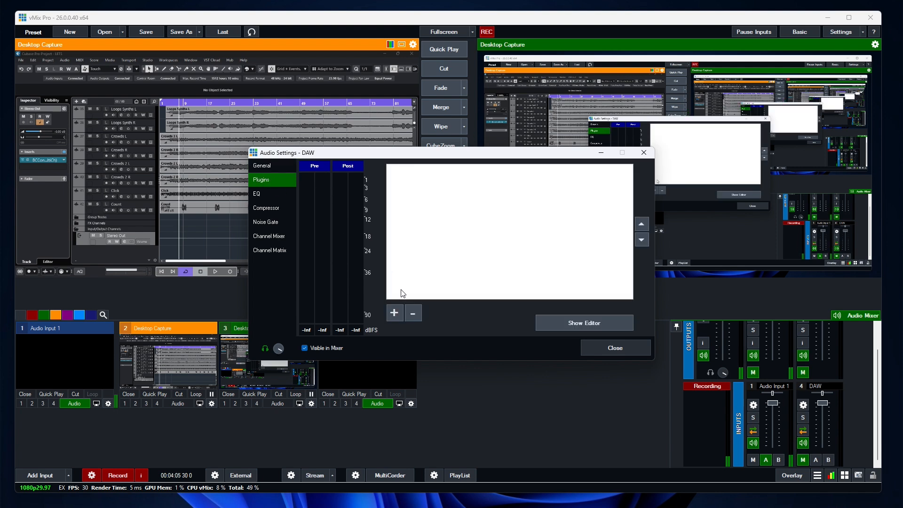
left_click(395, 314)
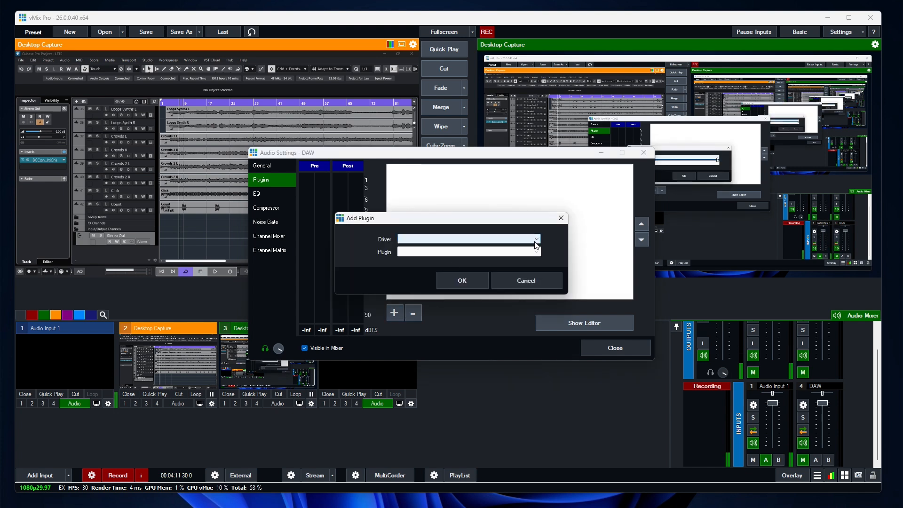
left_click(520, 239)
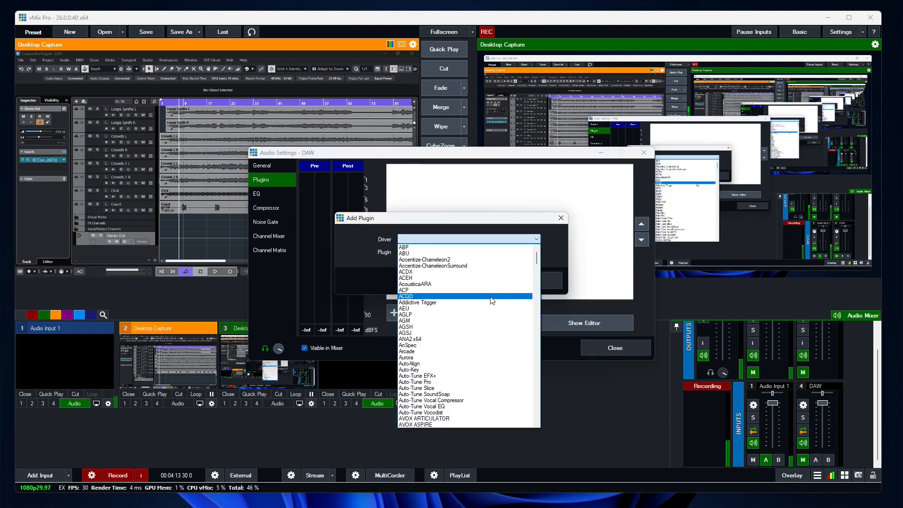
key("b")
scroll(454, 348, "down", 4)
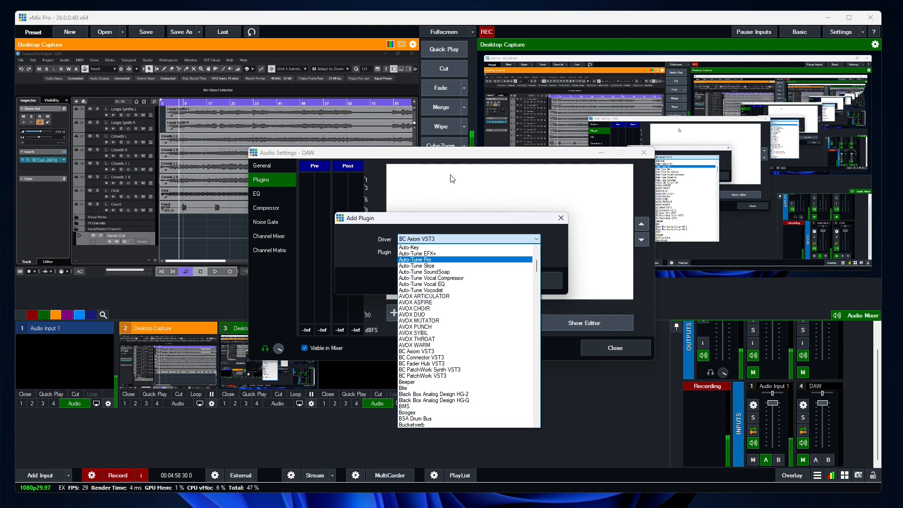
left_click(481, 214)
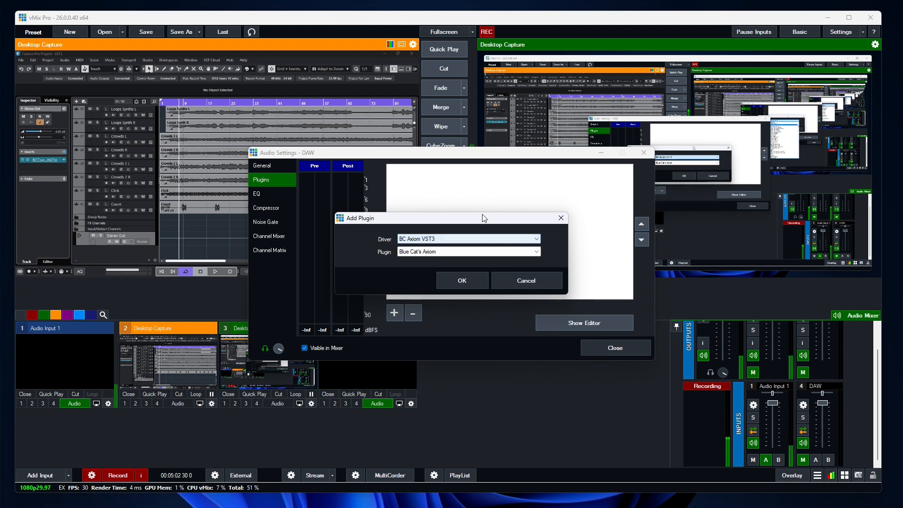
Change the driver to BC Connector VST3 and add Blue Cat's Connector as a plugin on the DAW input
left_click(476, 252)
left_click(485, 241)
left_click(485, 240)
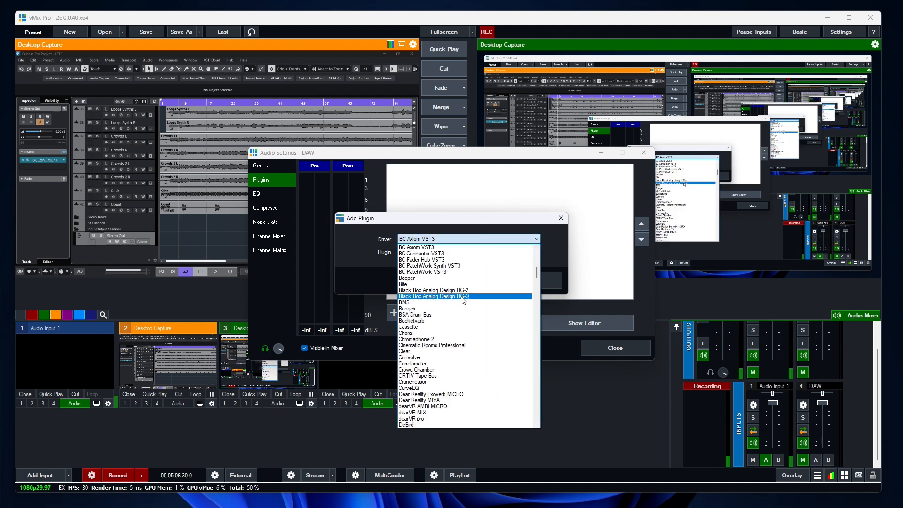
left_click(449, 259)
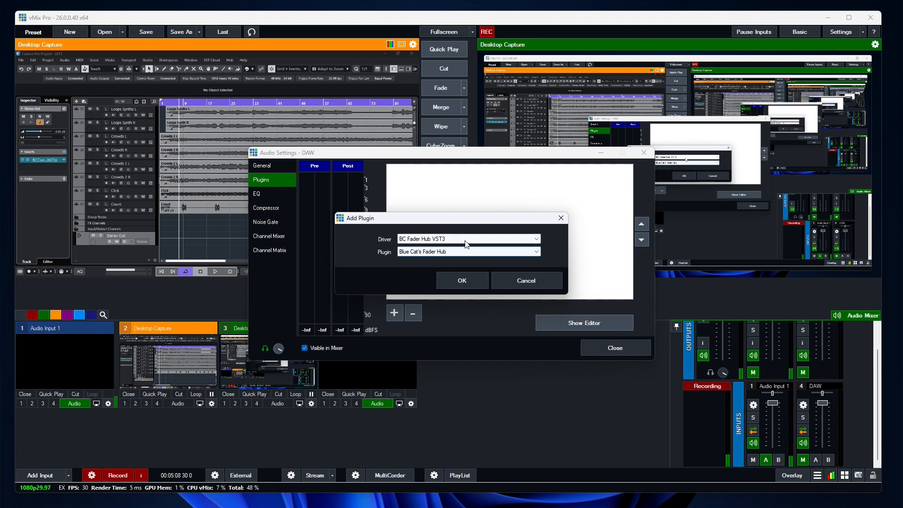
left_click(451, 239)
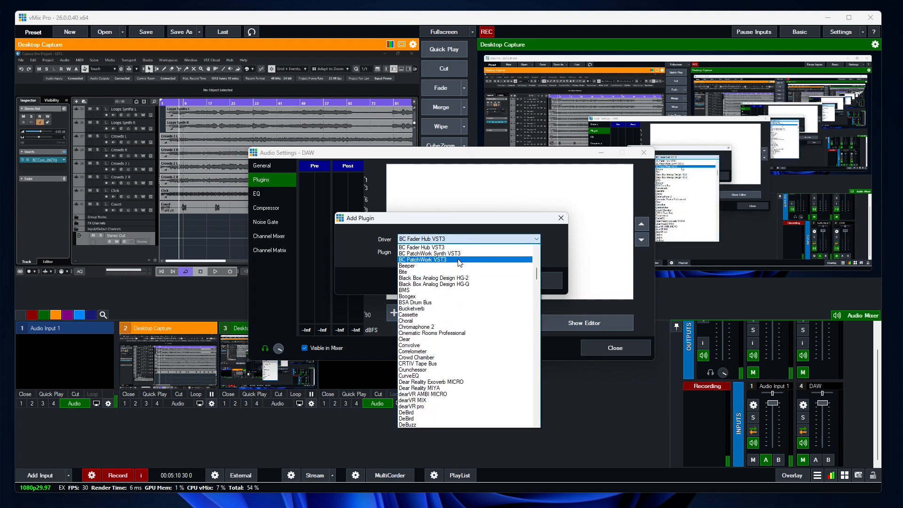
scroll(460, 263, "up", 2)
left_click(457, 258)
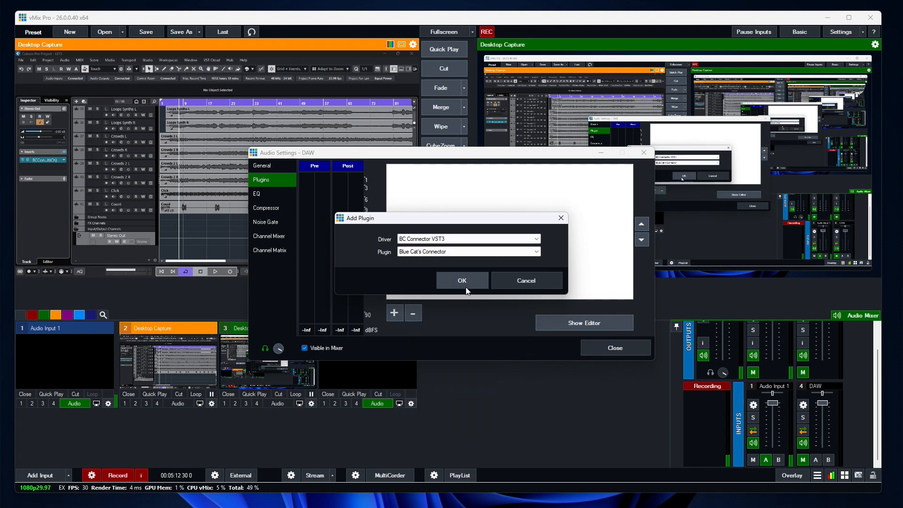
left_click(482, 278)
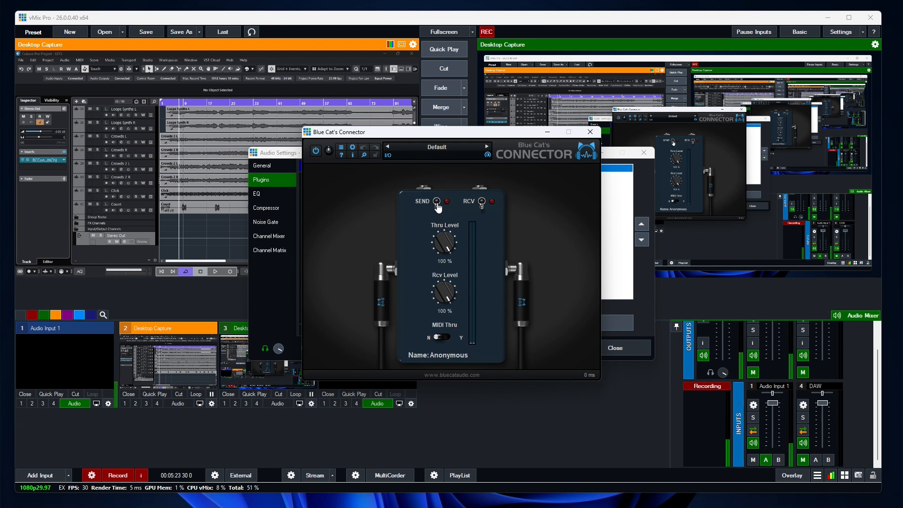
Turn on receiving in the DAW input's Connector, with Local Host as the source and buffering set to 2048
left_click(481, 201)
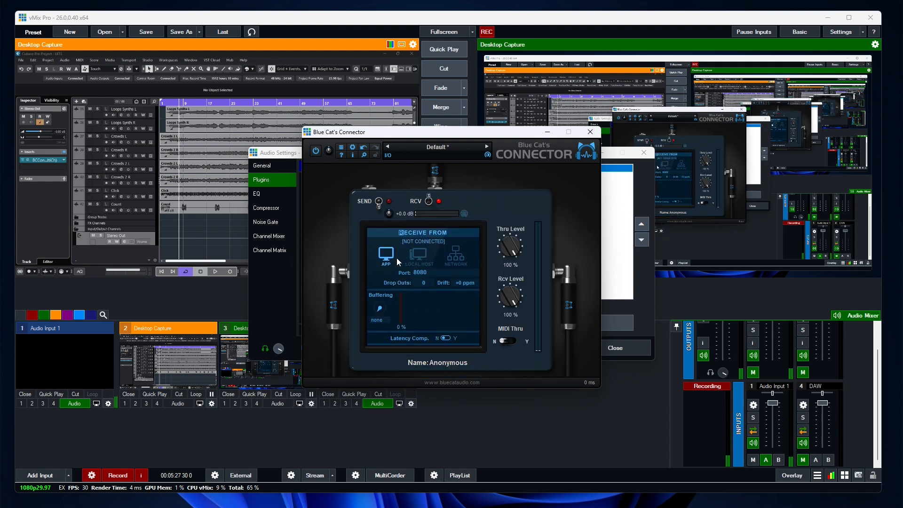
left_click(414, 256)
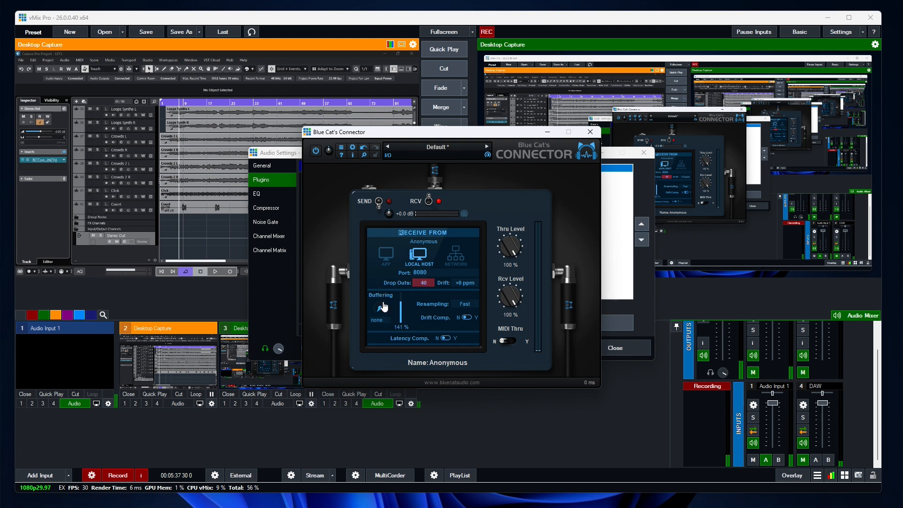
left_click_drag(389, 321, 350, 326)
type("2048")
left_click(508, 371)
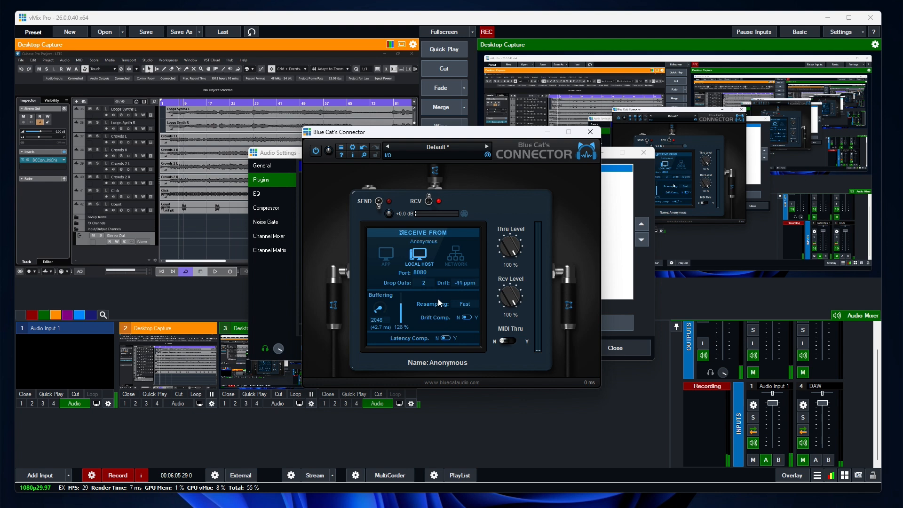
Enable drift and latency compensation for the received signal, and close the Connector editor and the DAW audio settings
left_click(468, 318)
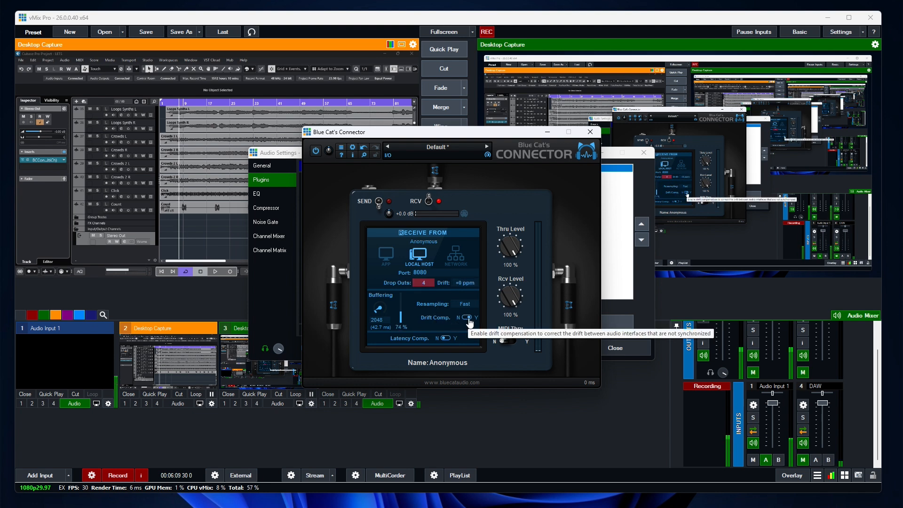
left_click(446, 339)
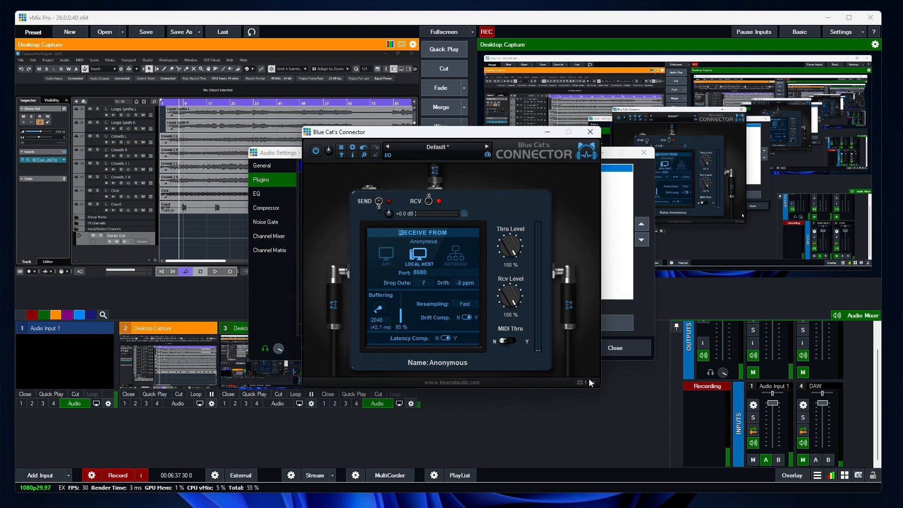
mouse_move(587, 390)
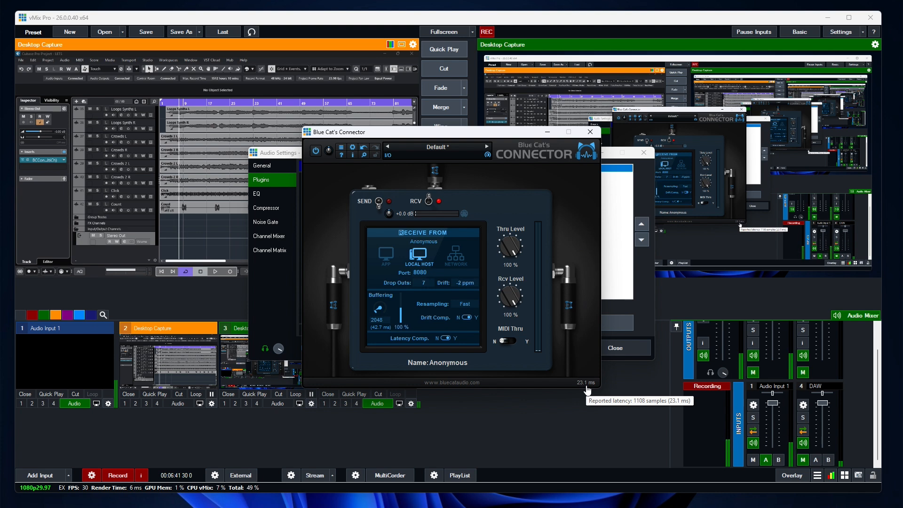
left_click(591, 132)
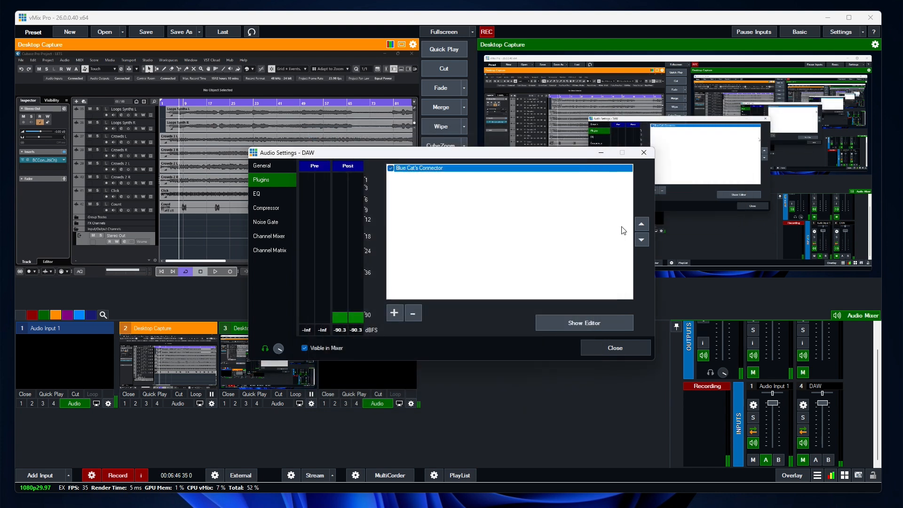
left_click(622, 355)
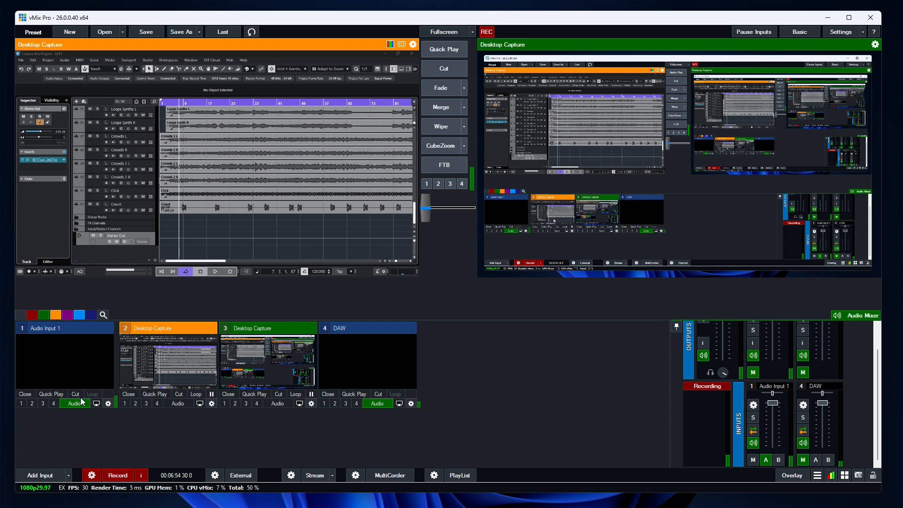
Switch to Cubase and play the project to check its signal on vMix's DAW input meters, stopping playback when done
left_click(244, 224)
key("space")
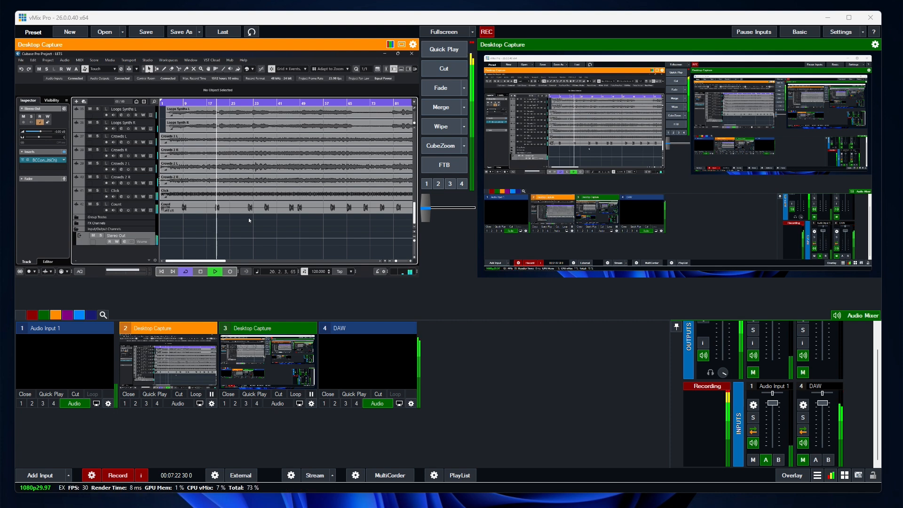
key("space")
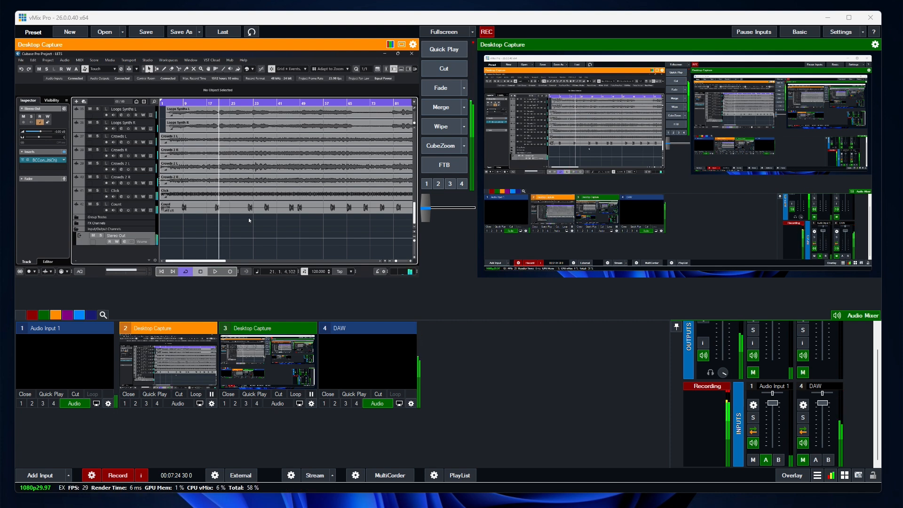